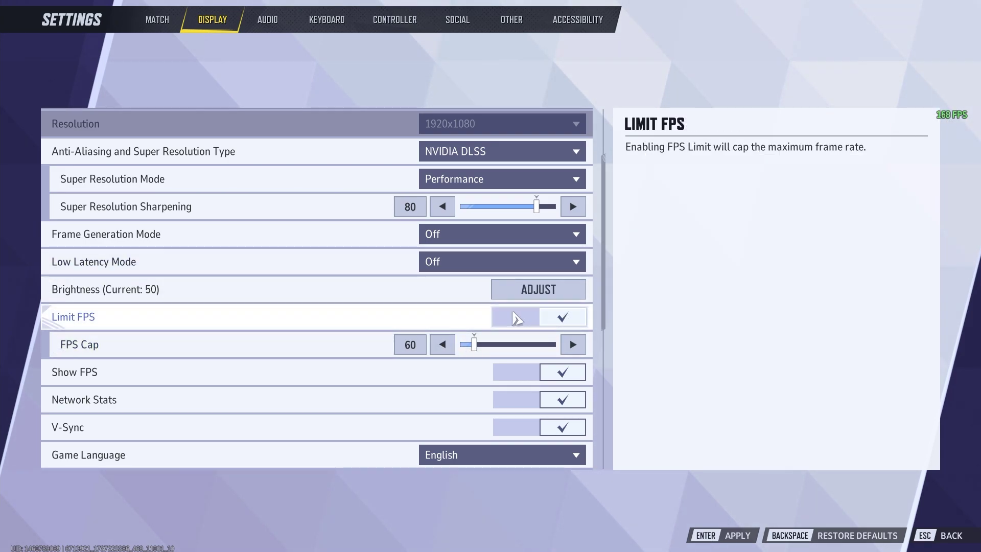
Try FPS Cap values of 240 and 60 in the display settings, then leave the settings.
drag(474, 344, 565, 352)
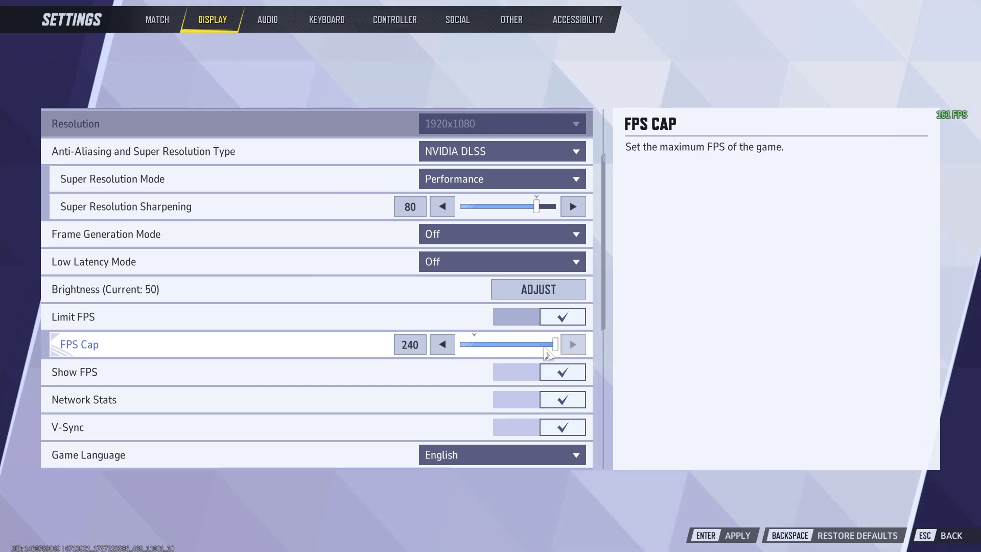
click(487, 346)
mouse_move(490, 350)
mouse_down()
mouse_move(659, 355)
mouse_move(477, 353)
mouse_up()
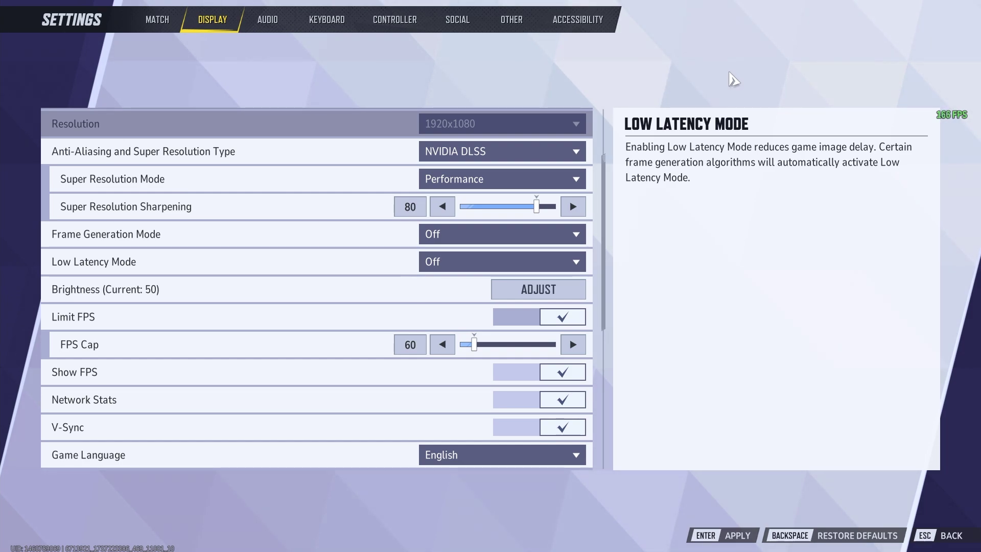
drag(474, 345, 725, 349)
key(Escape)
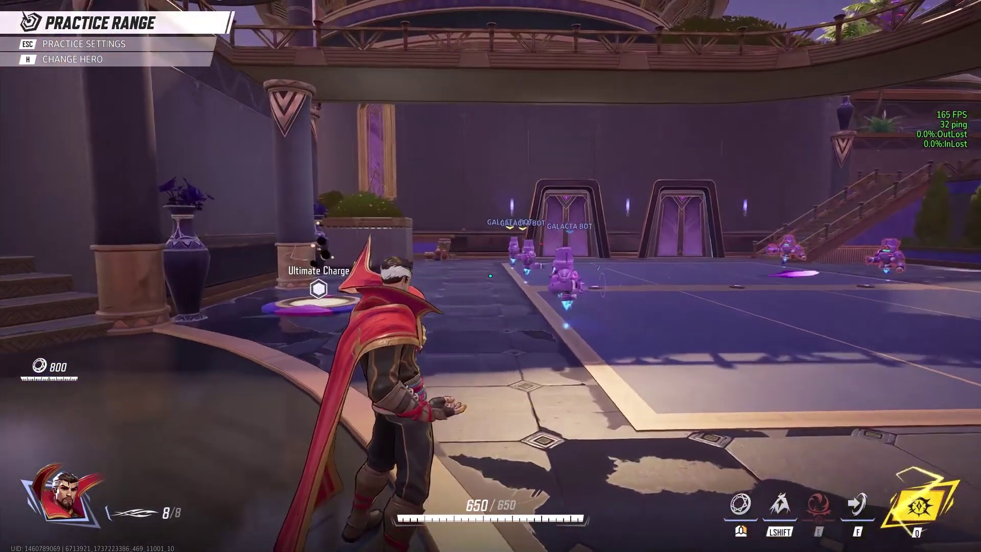
Leave the practice range and exit Marvel Rivals to the desktop.
key(Escape)
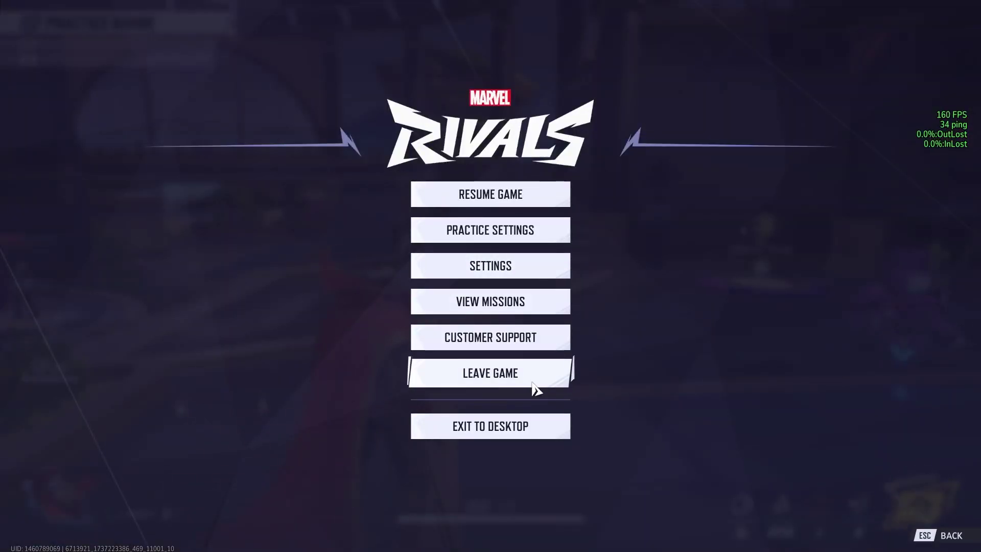
click(536, 382)
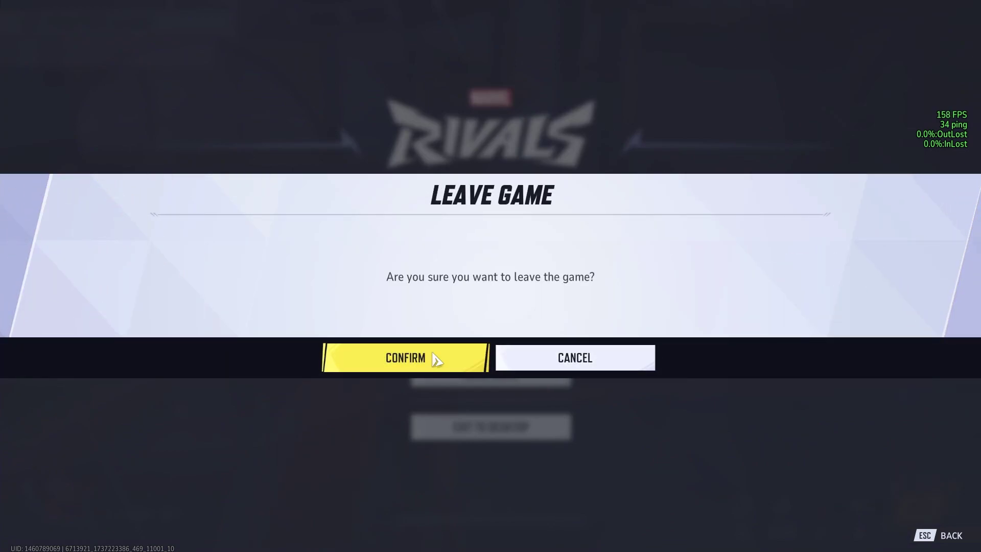
click(484, 349)
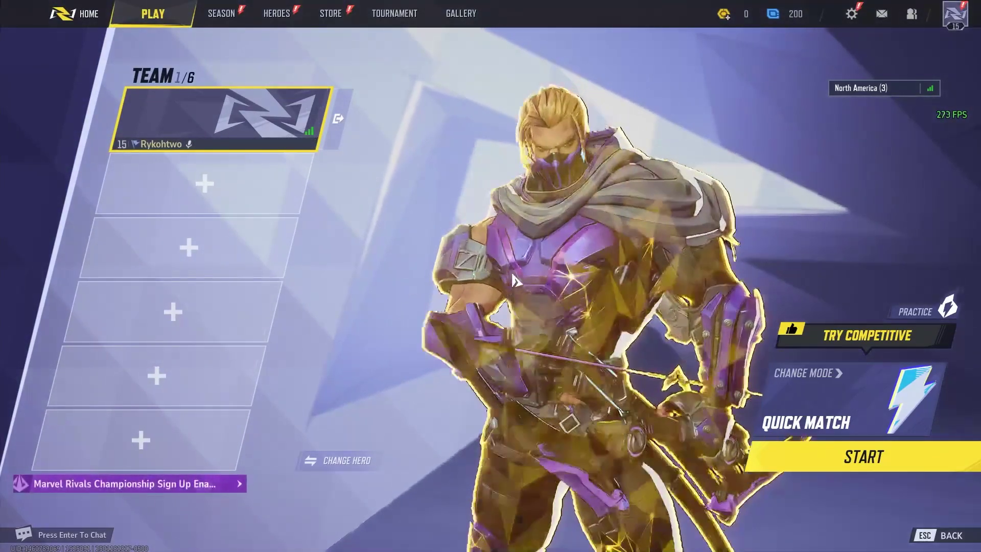
key(Escape)
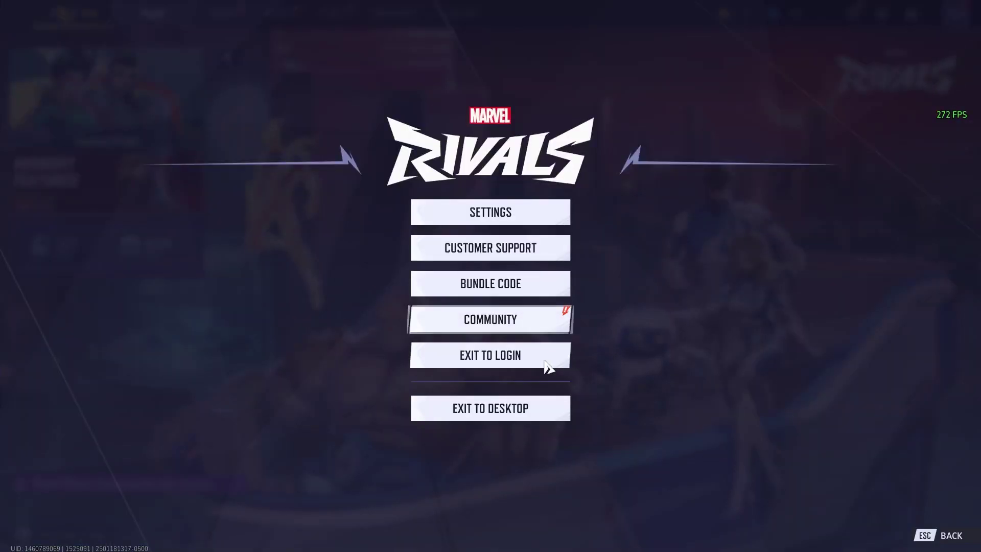
click(525, 407)
click(459, 360)
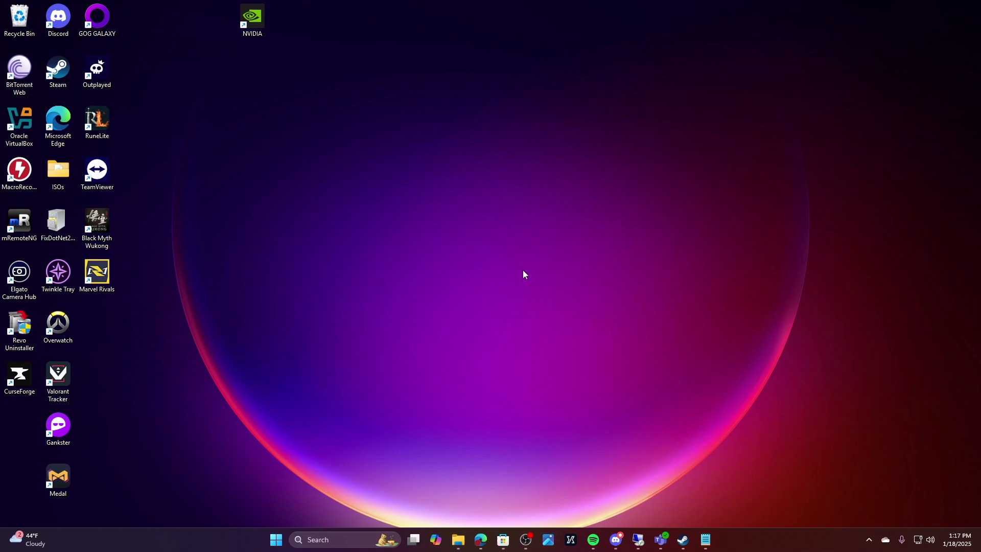
Open the Windows Display settings from the desktop.
right_click(484, 263)
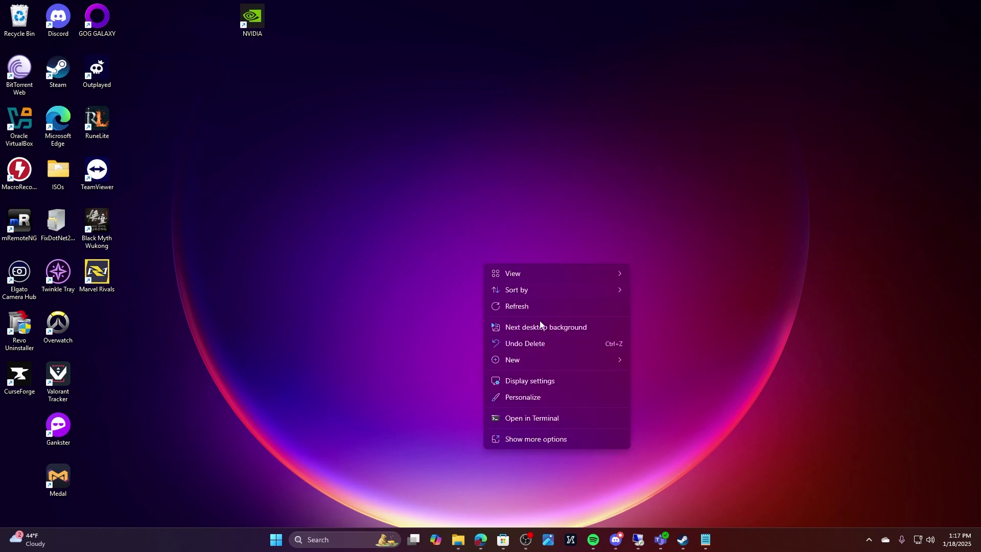
click(550, 383)
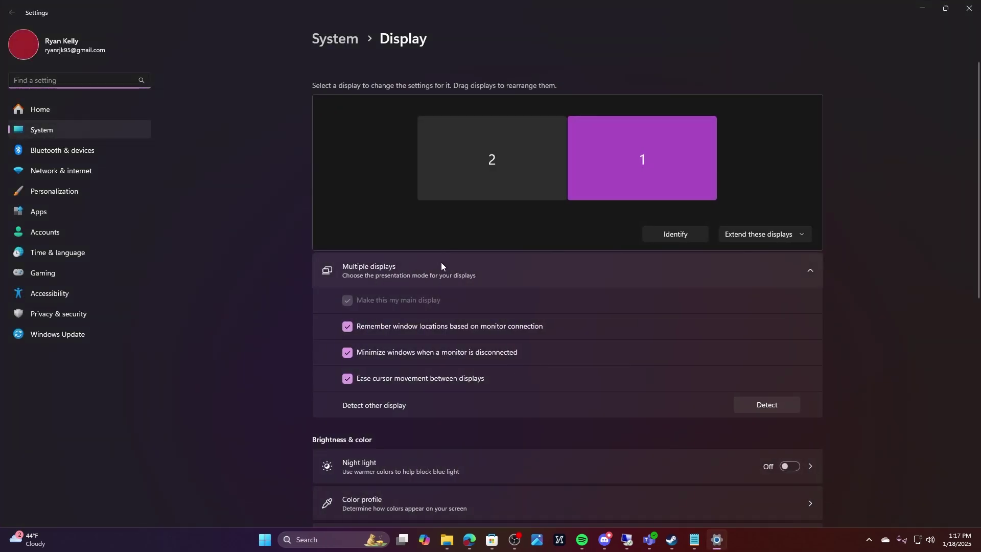
click(969, 8)
right_click(542, 225)
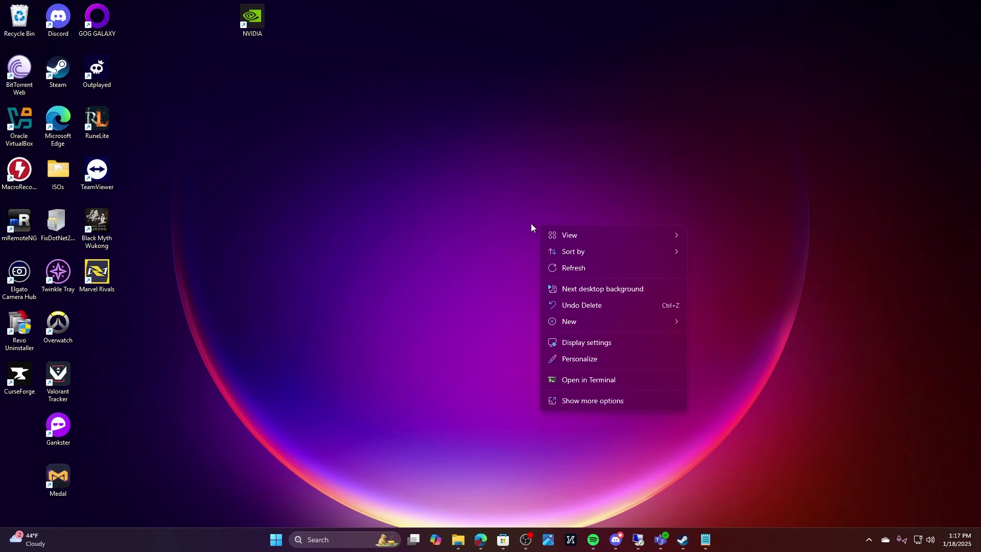
click(593, 348)
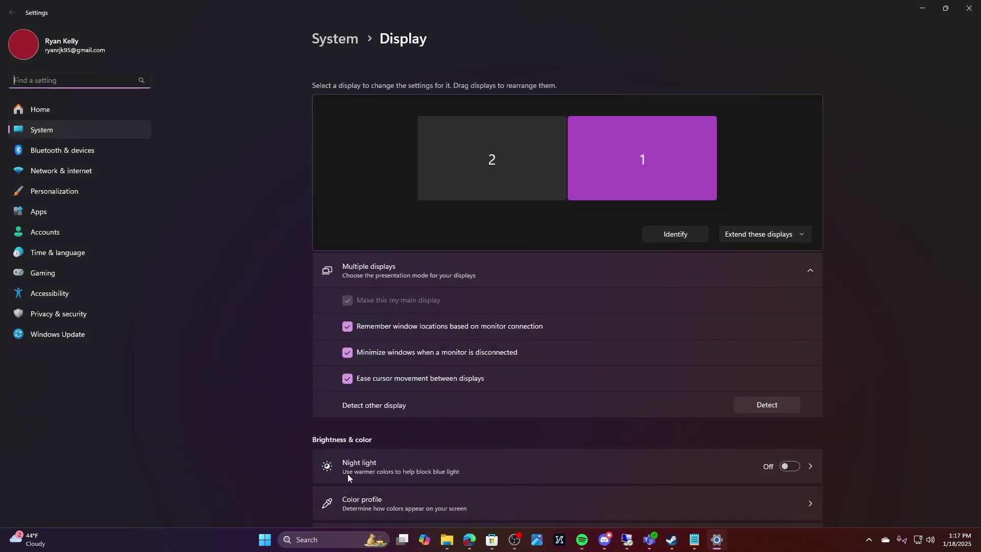
Search Windows for "display" and open Display settings from the results.
click(265, 540)
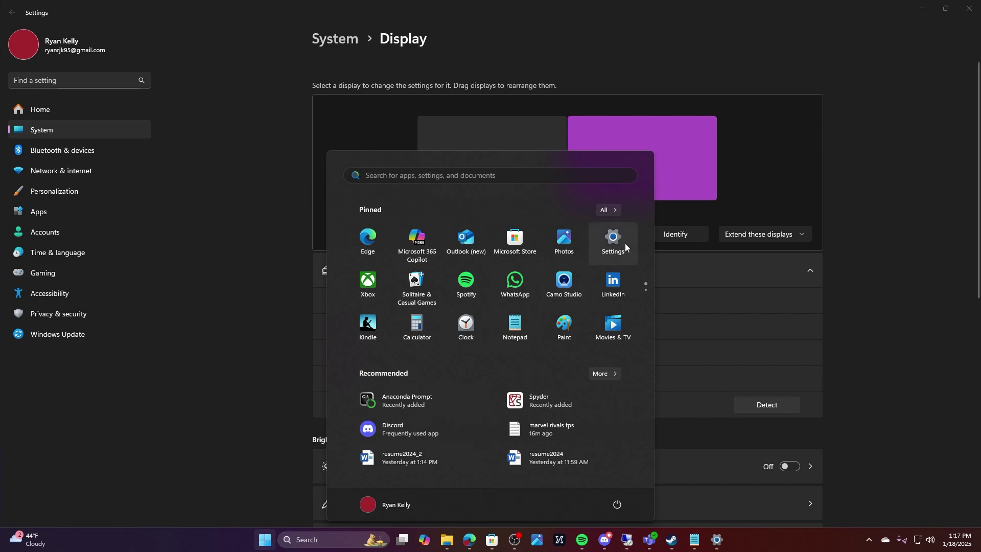
text(settings)
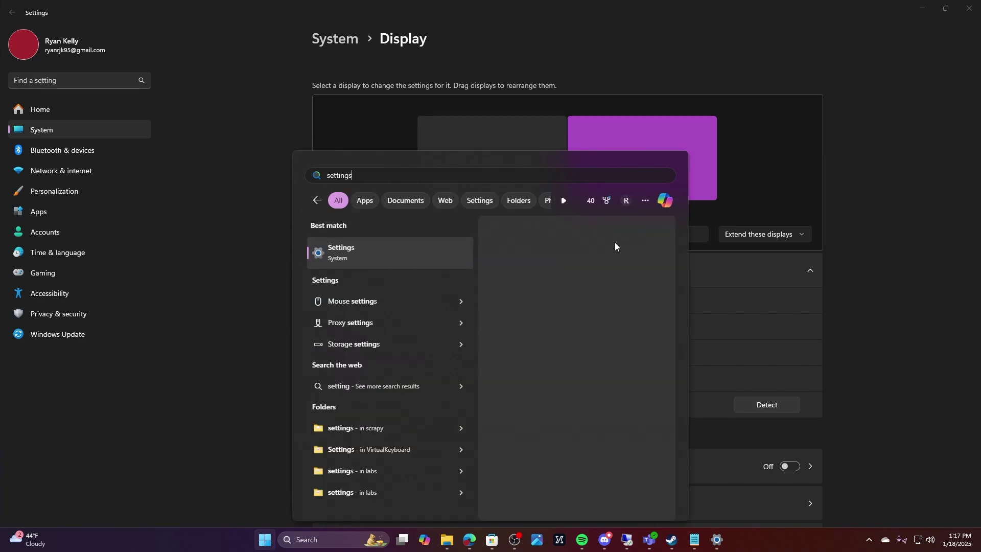
key(ctrl+a)
text(display)
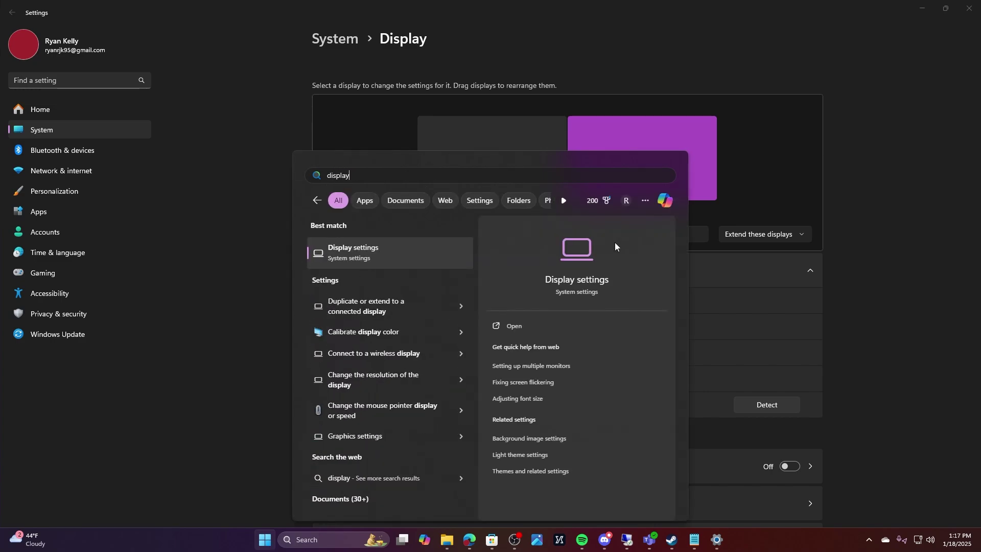
click(384, 265)
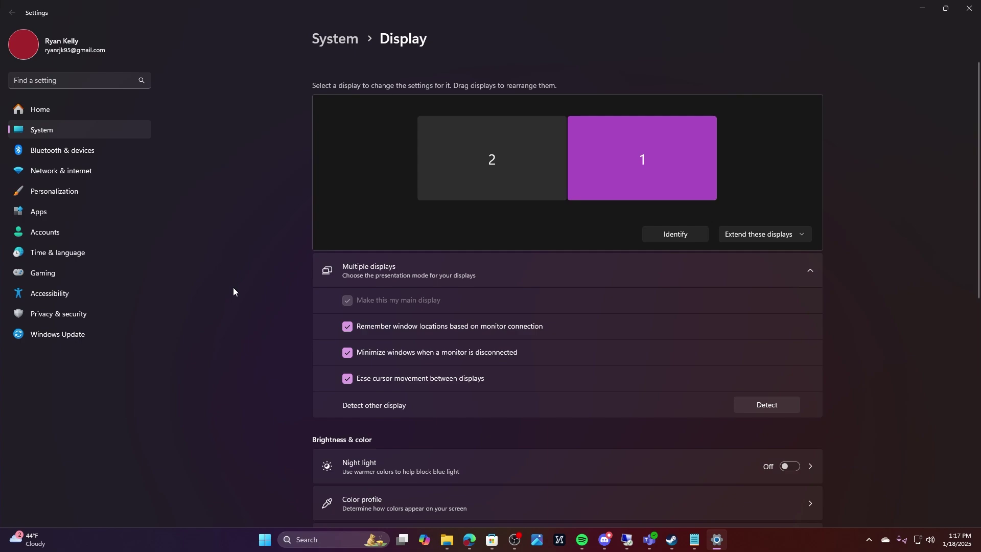
Compare the settings of displays 2 and 1, leave display 1 selected, and identify the monitors.
click(502, 187)
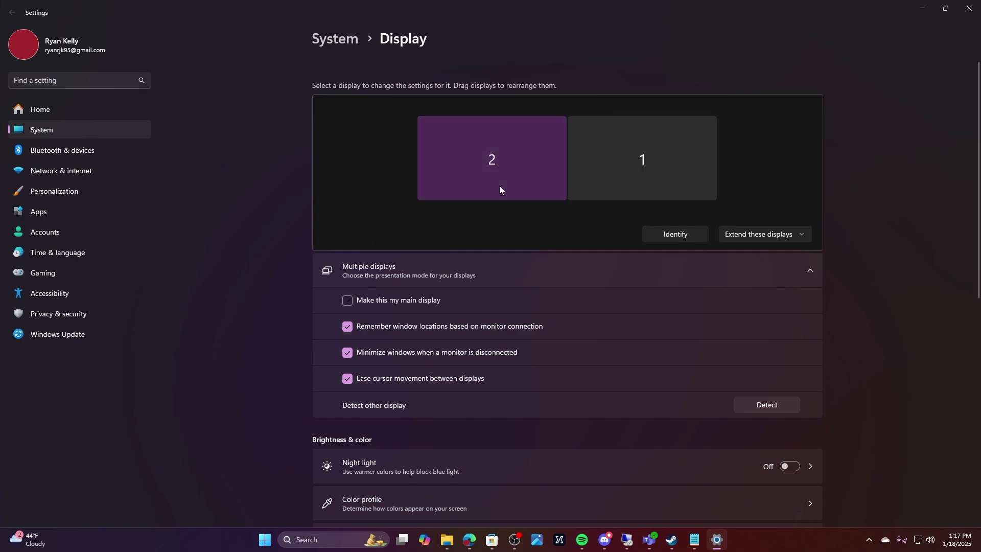
click(612, 174)
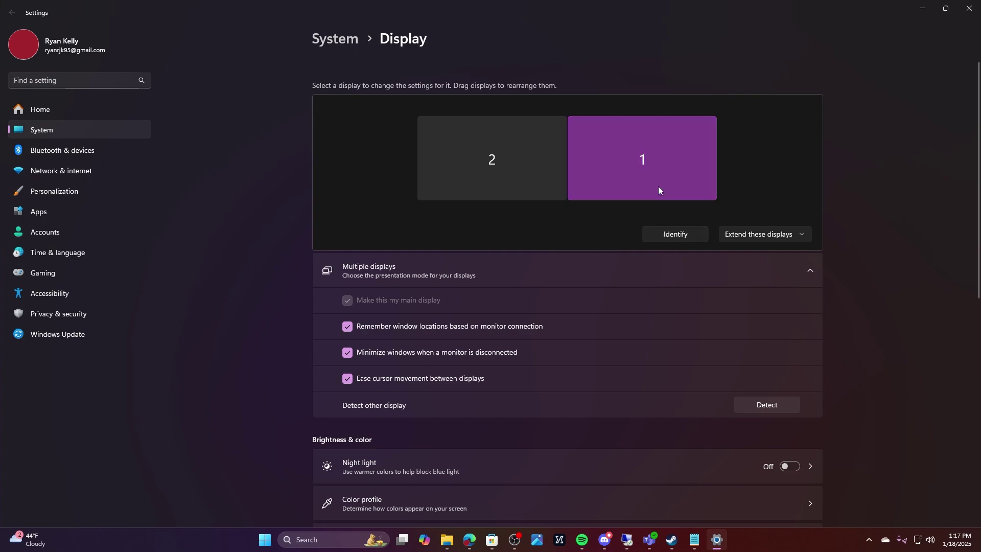
click(495, 153)
click(647, 194)
click(679, 237)
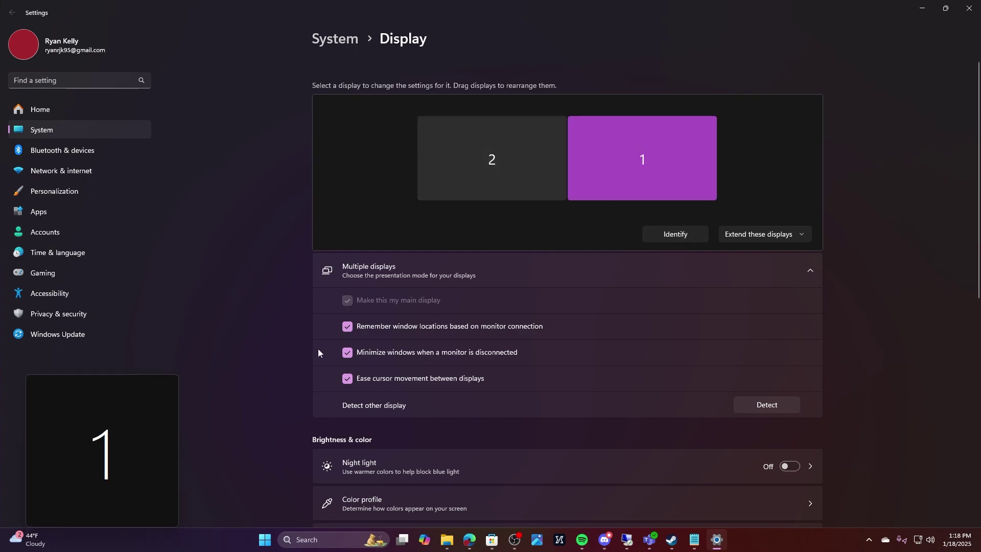
Open the Advanced display settings for display 1.
scroll(362, 290, down, 7)
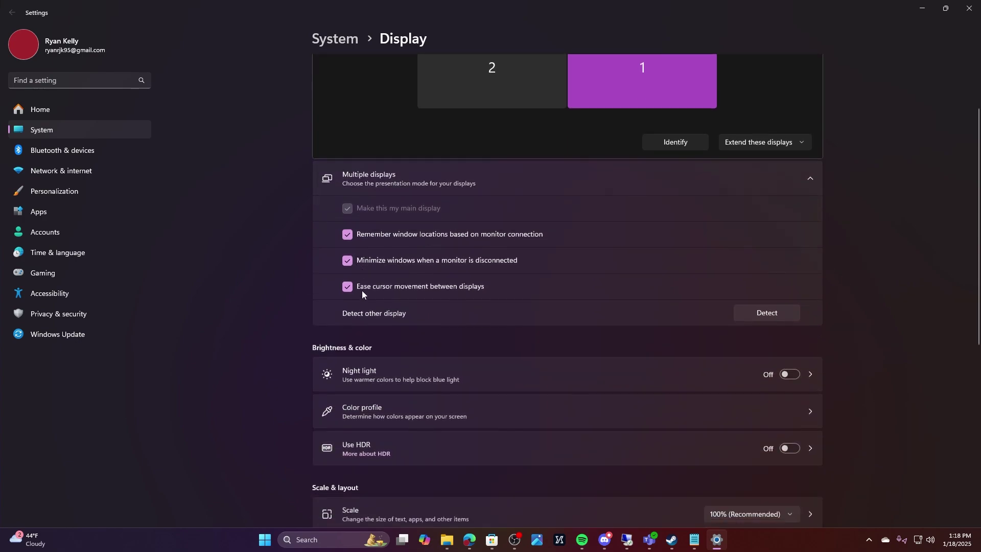
scroll(370, 287, down, 2)
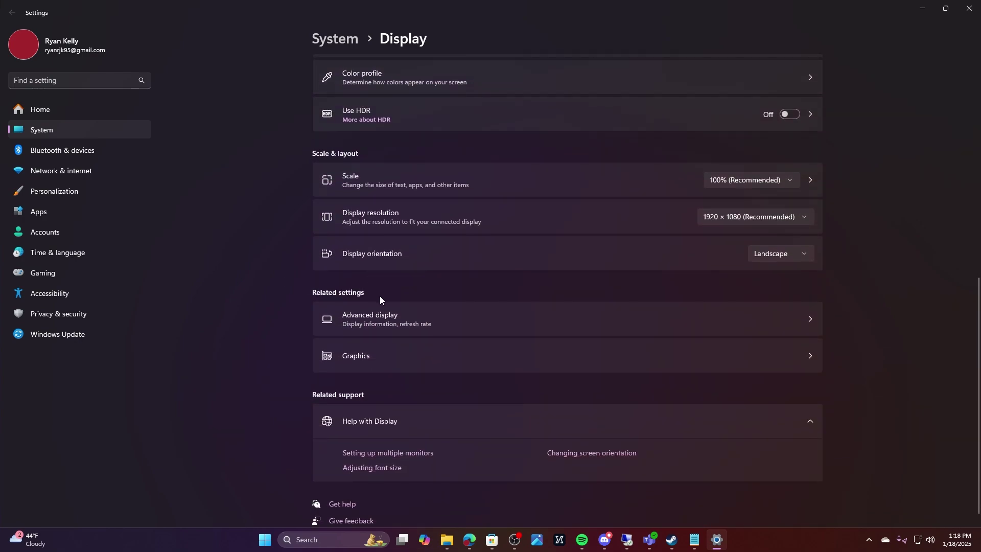
click(404, 312)
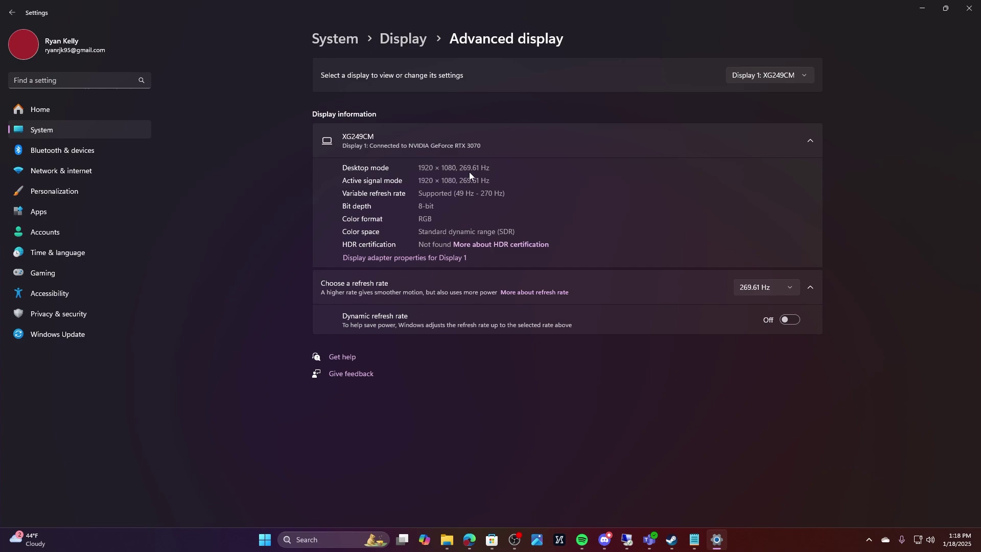
Review the available refresh rates and set the refresh rate of display 1 to 143.97 Hz.
click(766, 290)
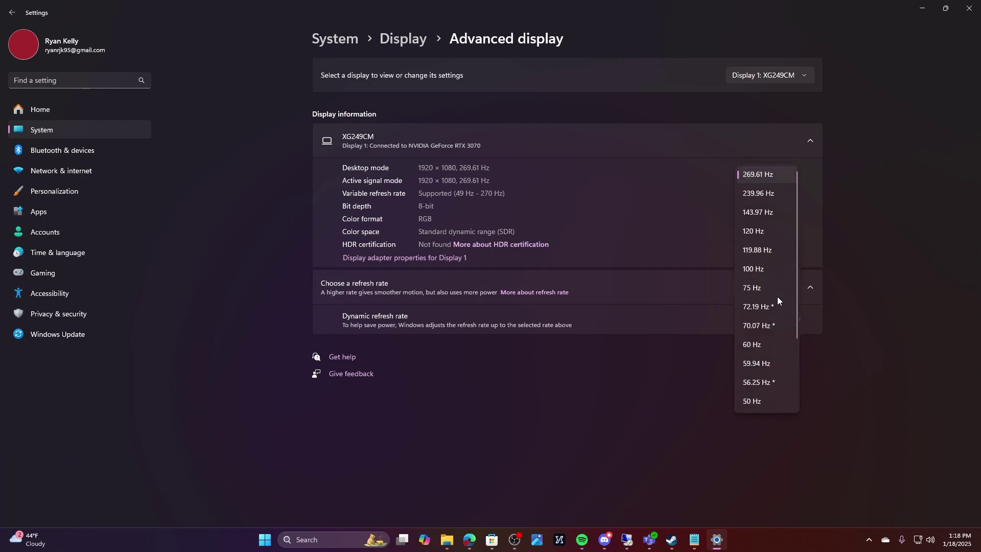
scroll(776, 302, down, 2)
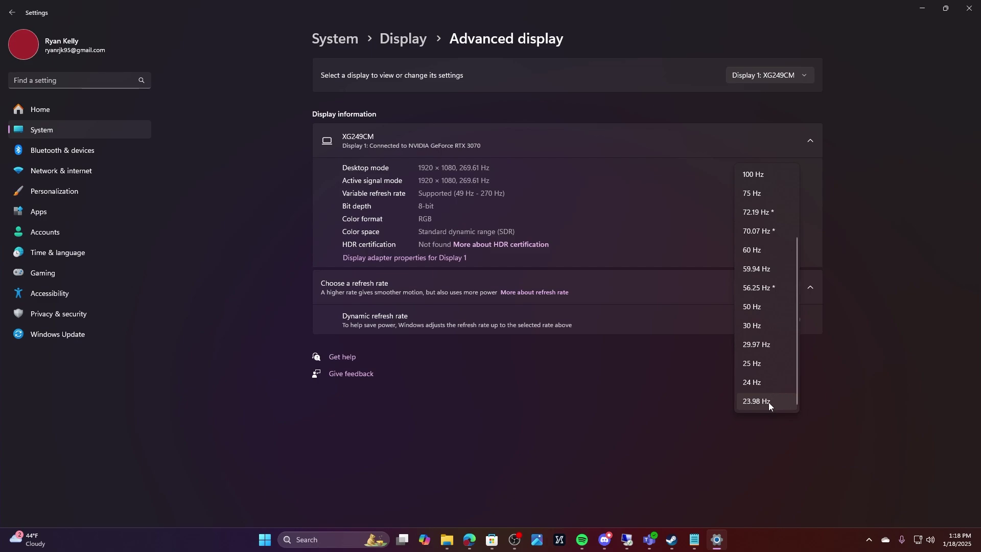
scroll(775, 397, up, 3)
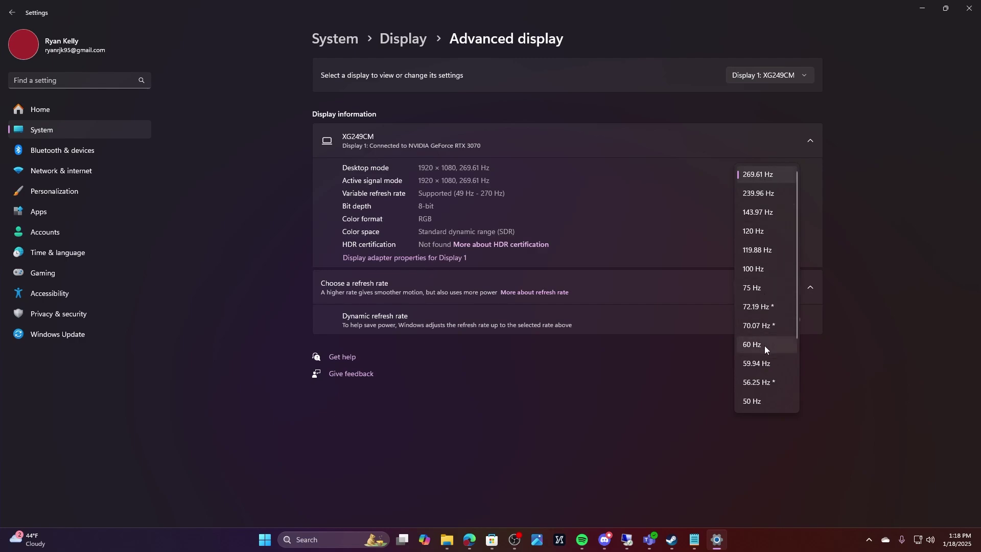
click(764, 212)
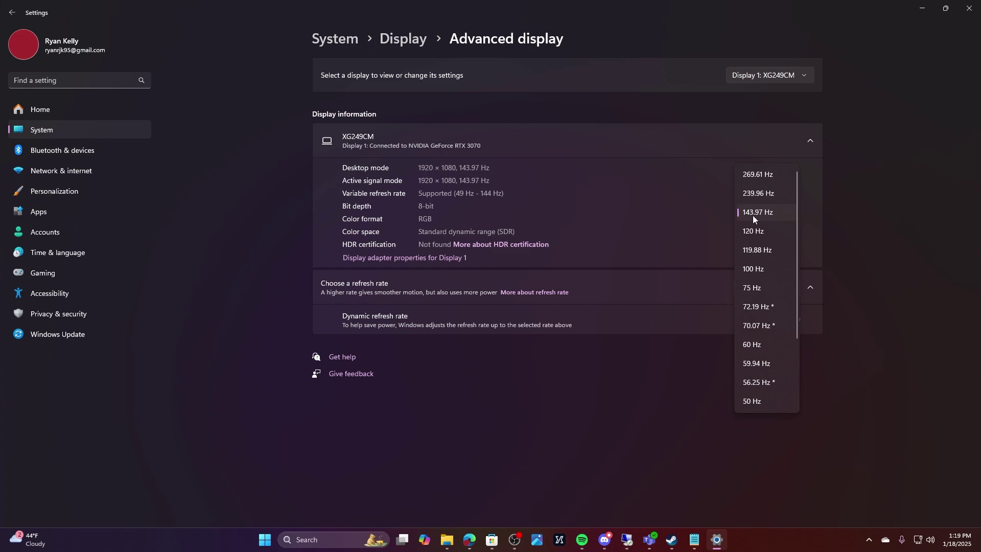
click(784, 205)
click(777, 285)
click(776, 214)
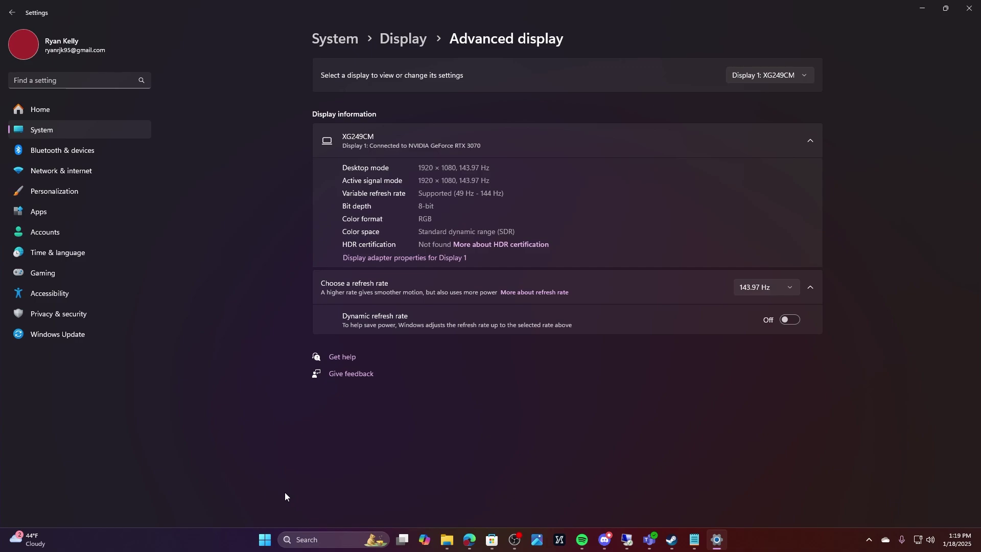
Search Windows for "geforce", then check which graphics card display 1 is connected to.
click(265, 540)
text(geforce)
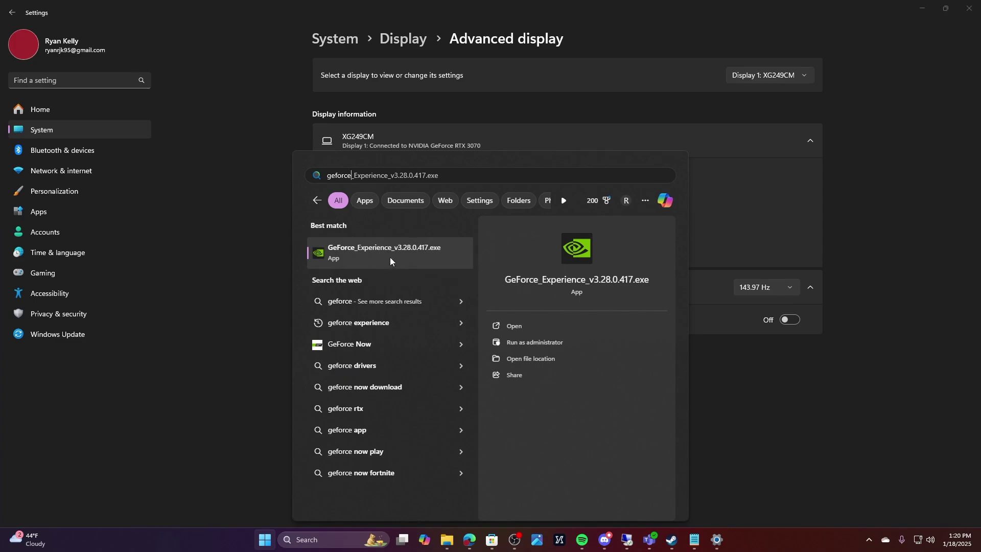
key(Escape)
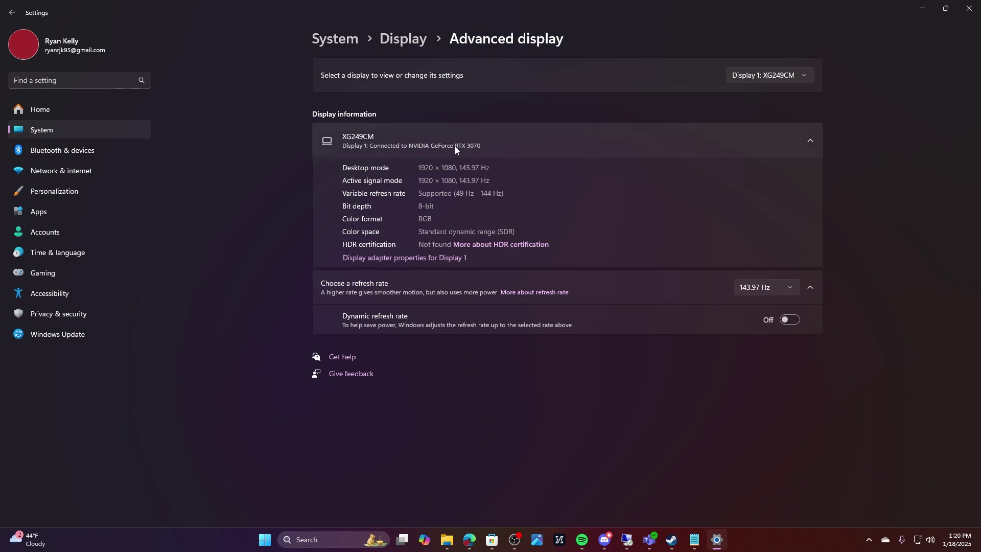
click(484, 145)
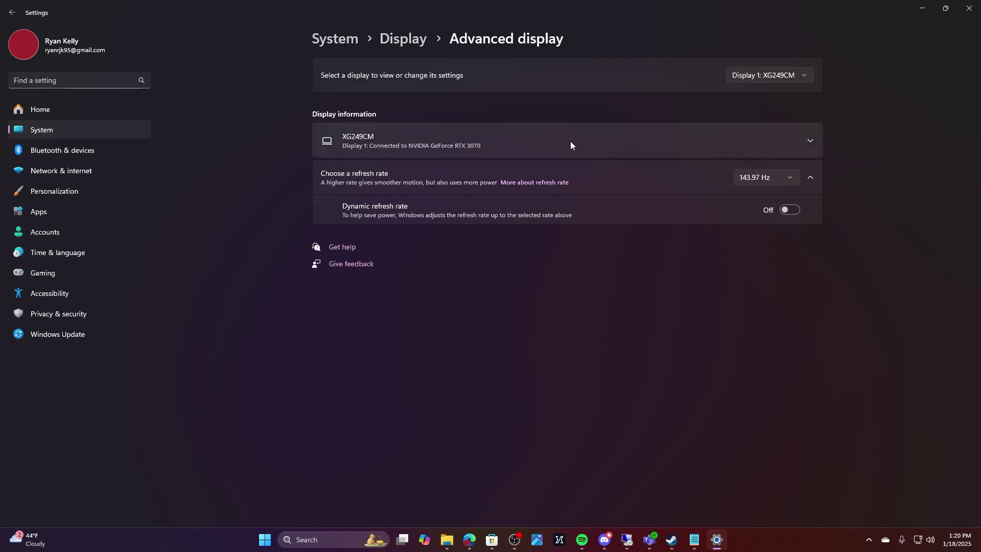
click(473, 149)
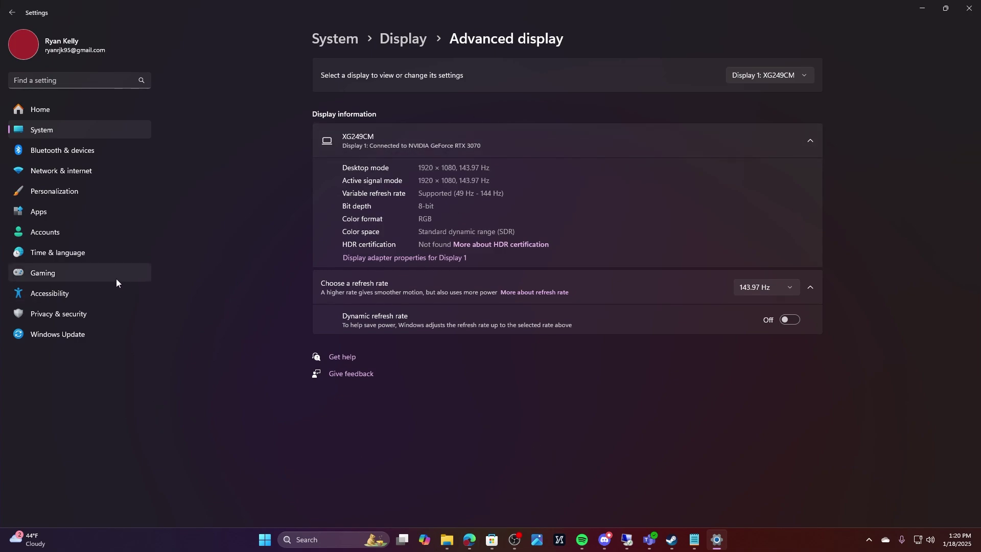
Open the Gaming settings, then find "game mode" through Windows search and open the Game Mode settings.
click(51, 271)
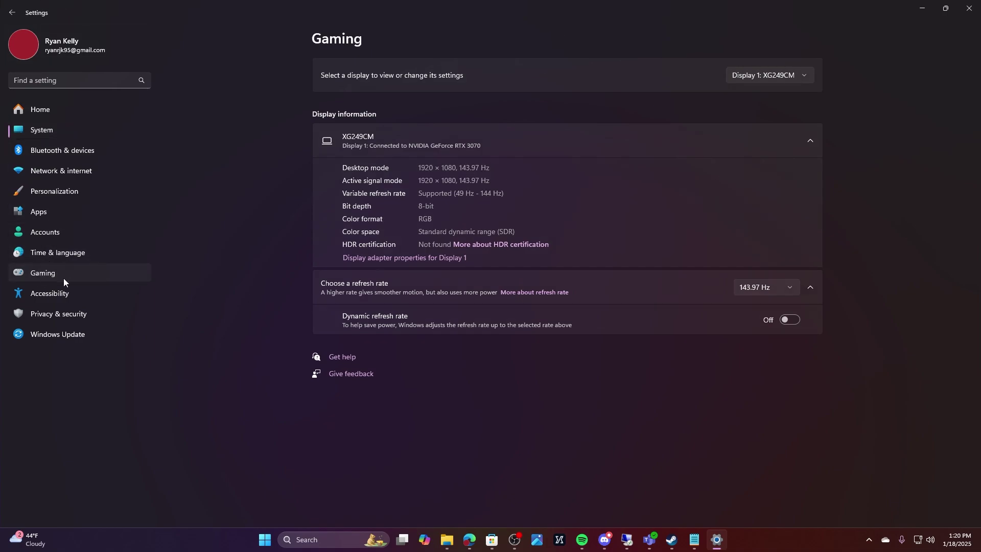
click(265, 539)
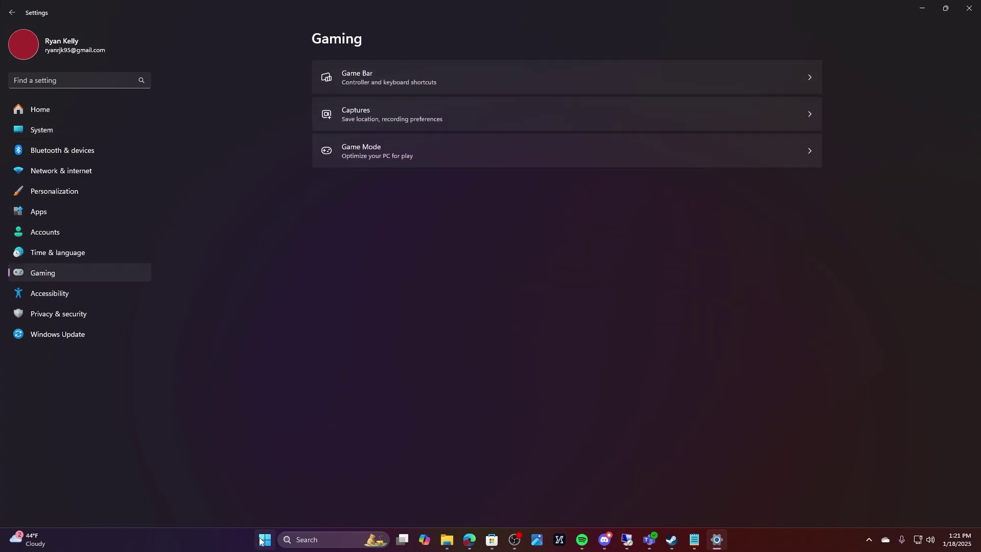
text(game mode)
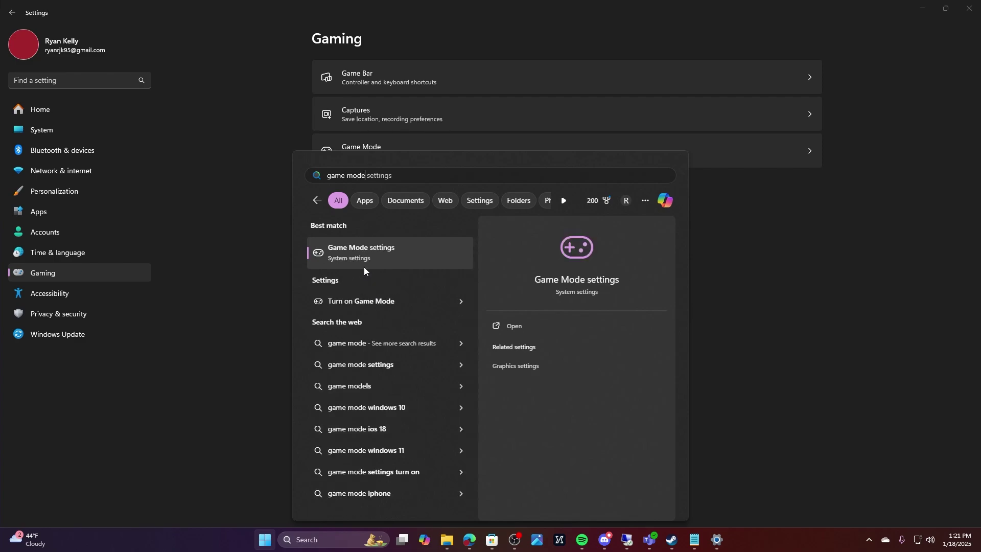
click(356, 254)
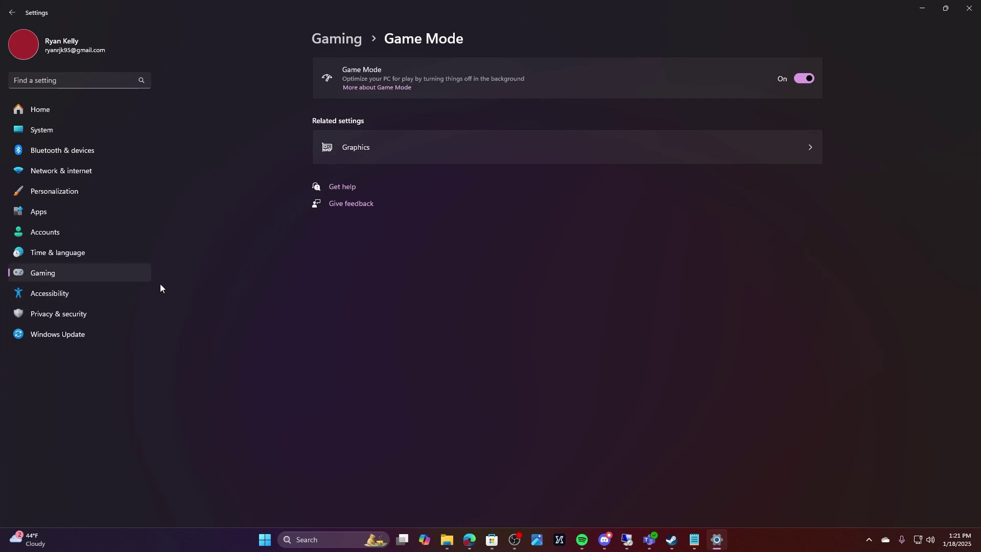
Go back to the Gaming settings and open the Game Mode page to check its switch.
click(123, 275)
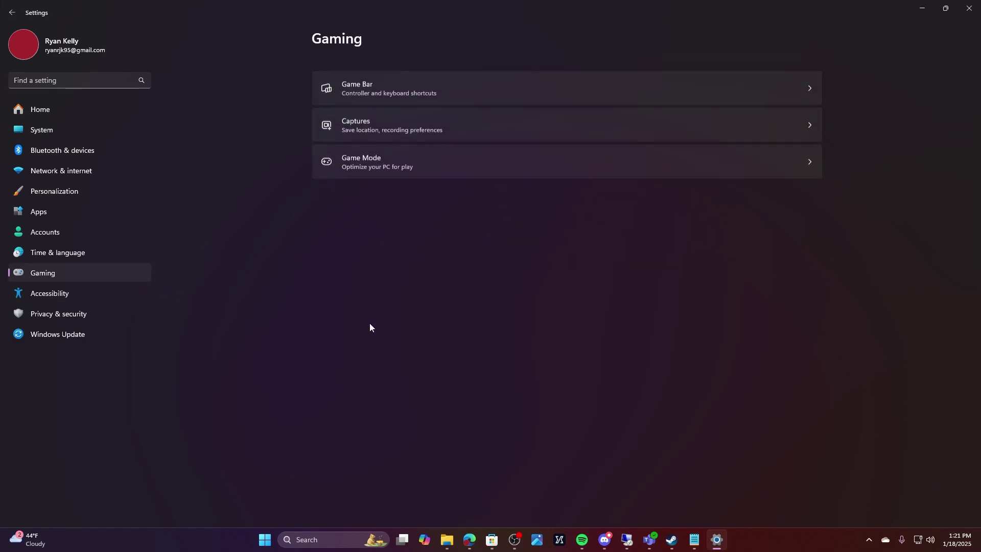
click(393, 156)
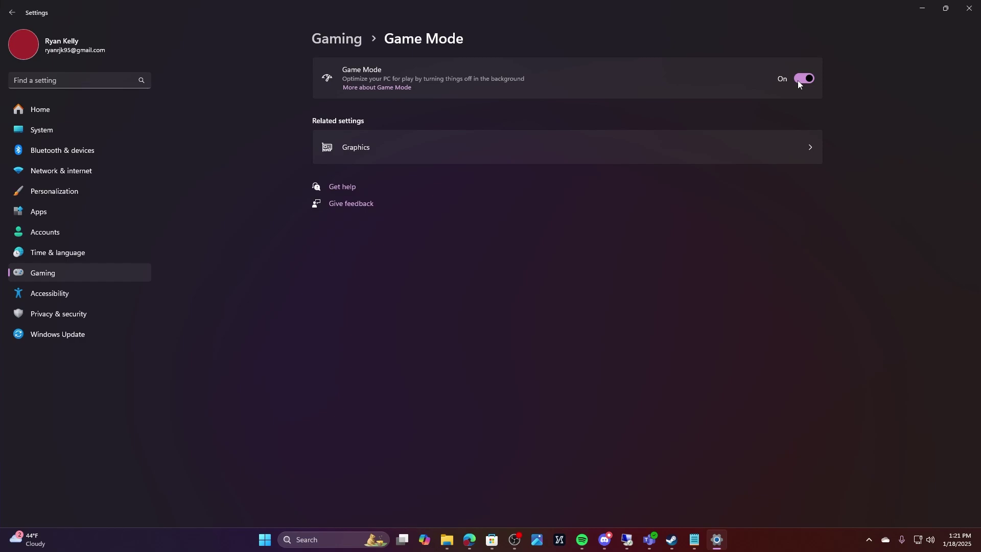
Open Task Manager's performance view, examine the CPU, memory, disk and GPU usage, and close Task Manager.
right_click(265, 540)
click(257, 411)
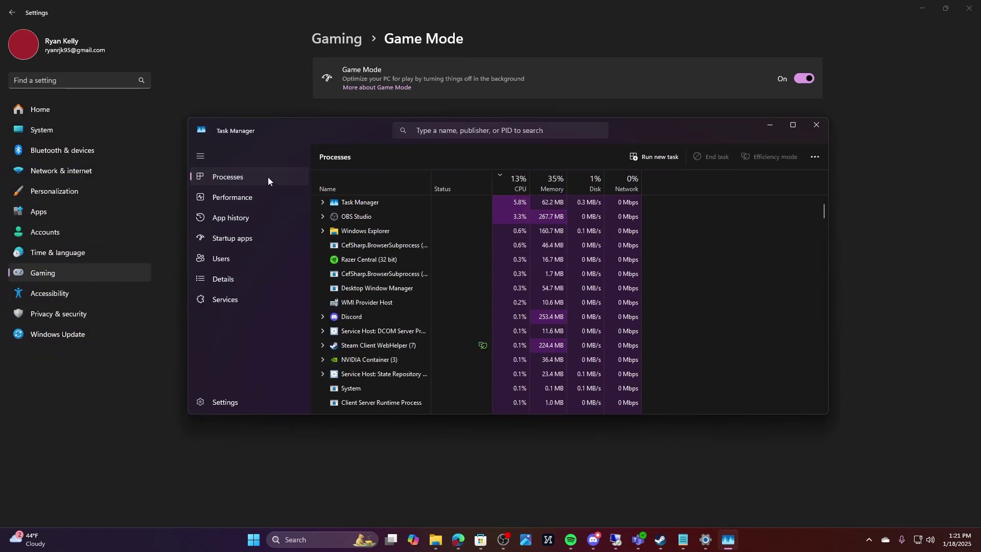
click(247, 200)
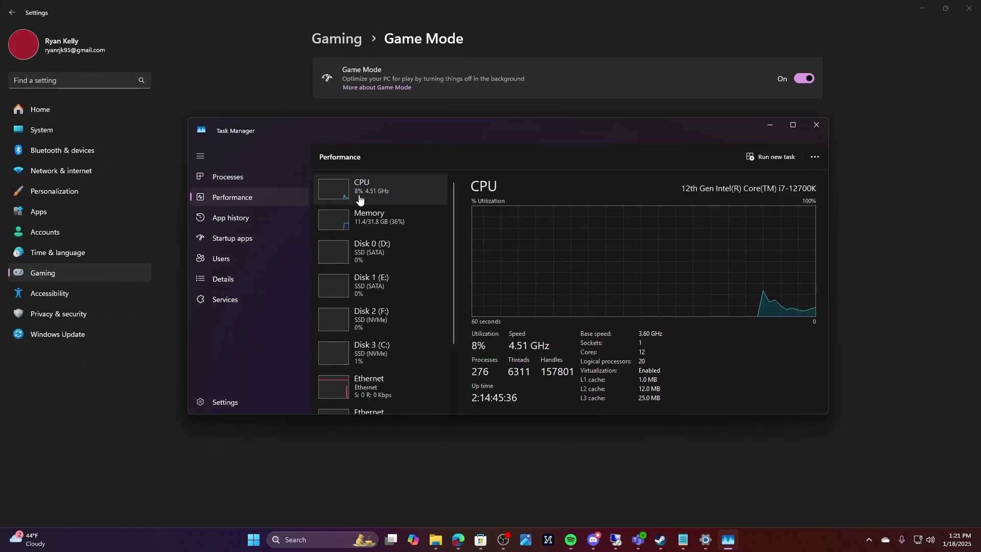
scroll(393, 210, down, 3)
scroll(392, 208, up, 3)
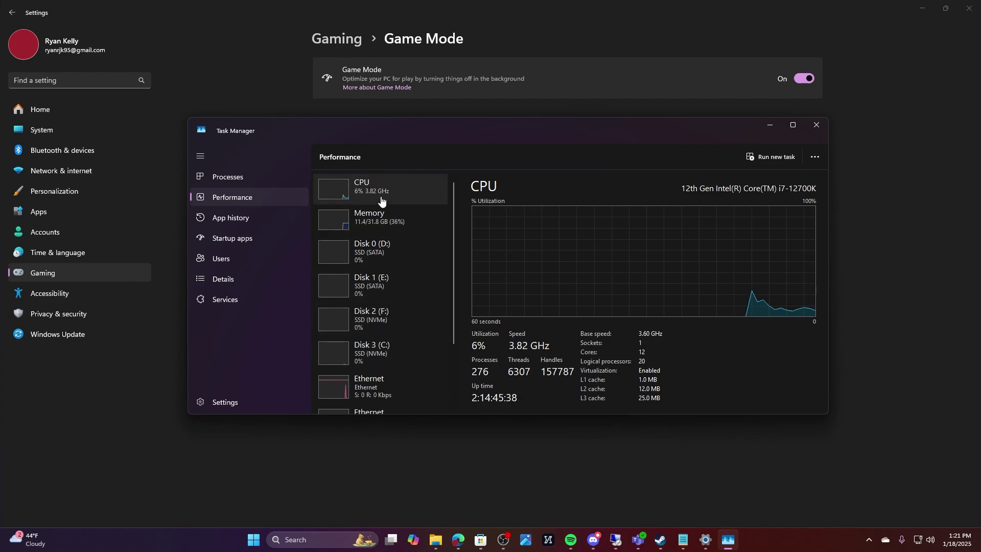
drag(425, 124, 406, 140)
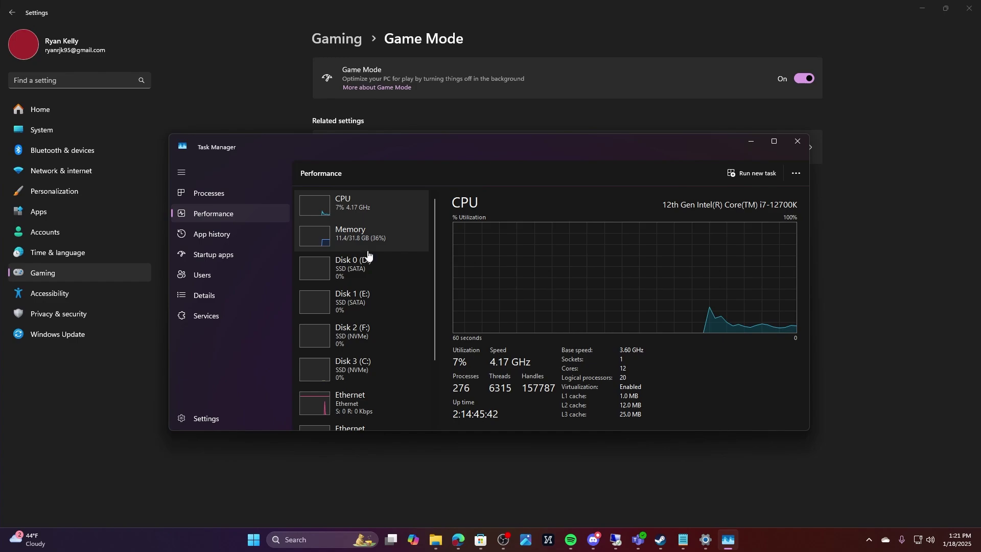
scroll(363, 407, down, 1)
scroll(366, 407, up, 1)
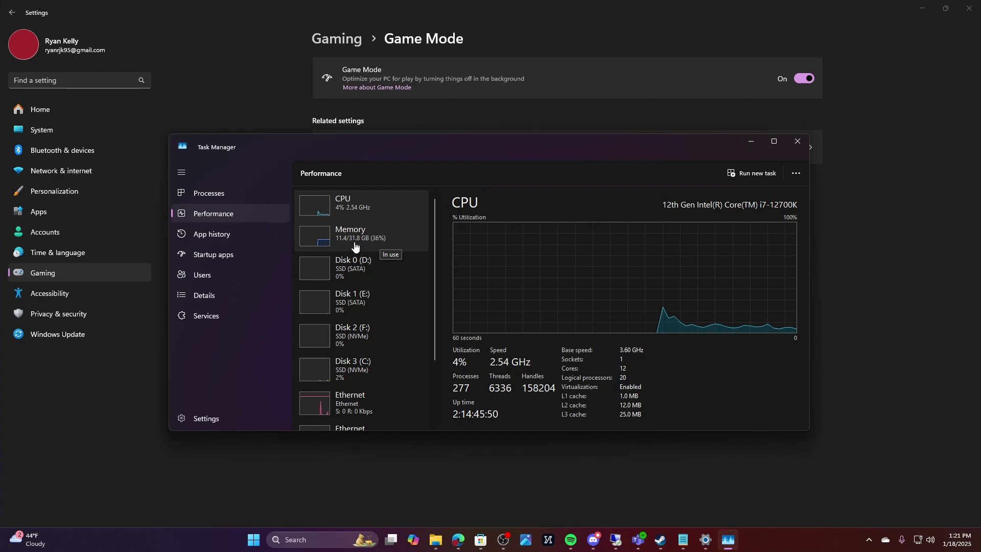
scroll(378, 194, down, 3)
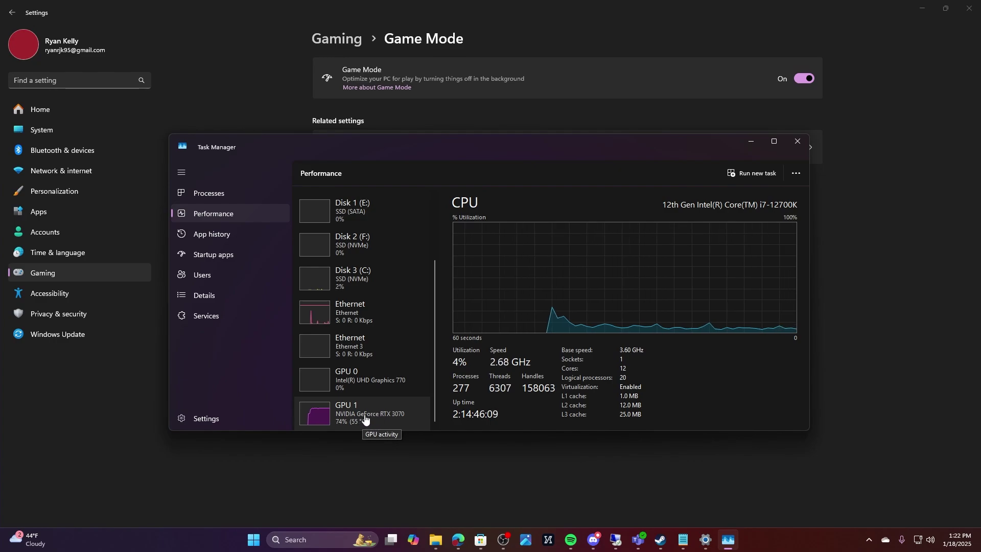
scroll(377, 378, up, 3)
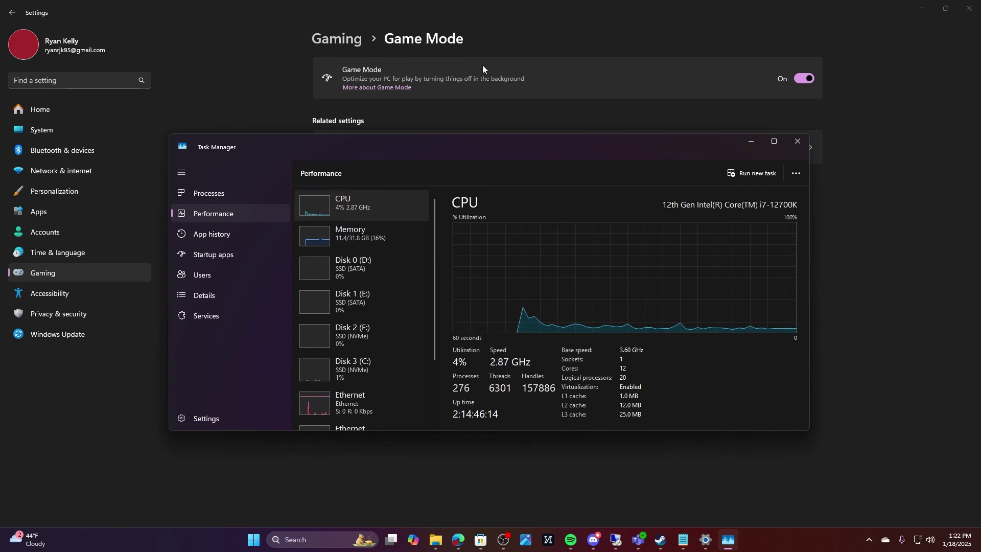
click(797, 143)
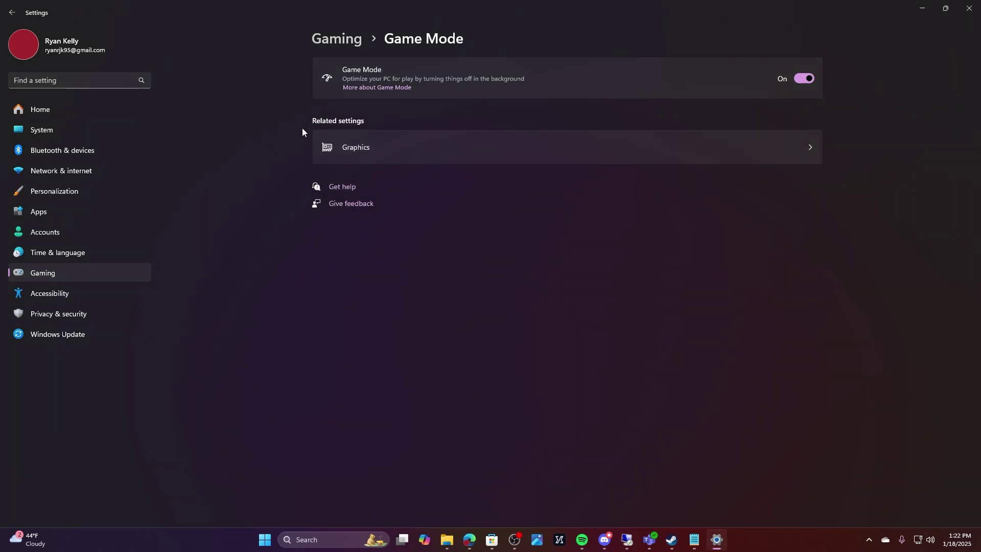
Open the related Graphics settings from the Game Mode page and expand the advanced graphics settings.
click(375, 147)
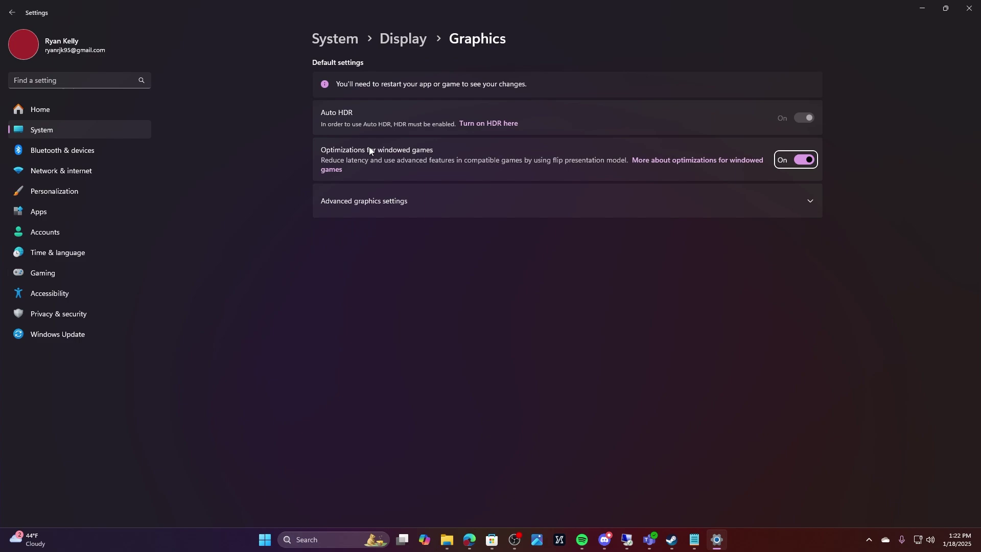
click(936, 192)
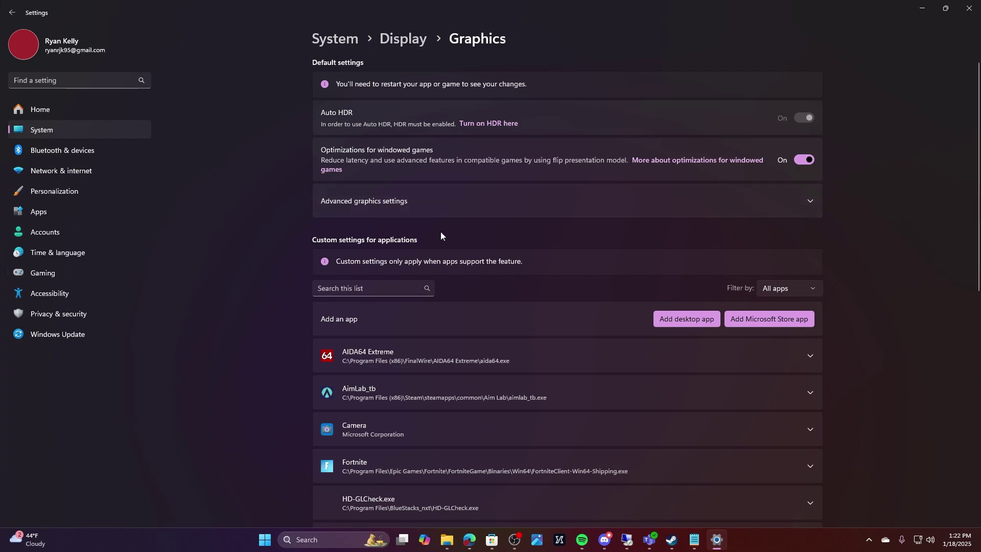
click(370, 200)
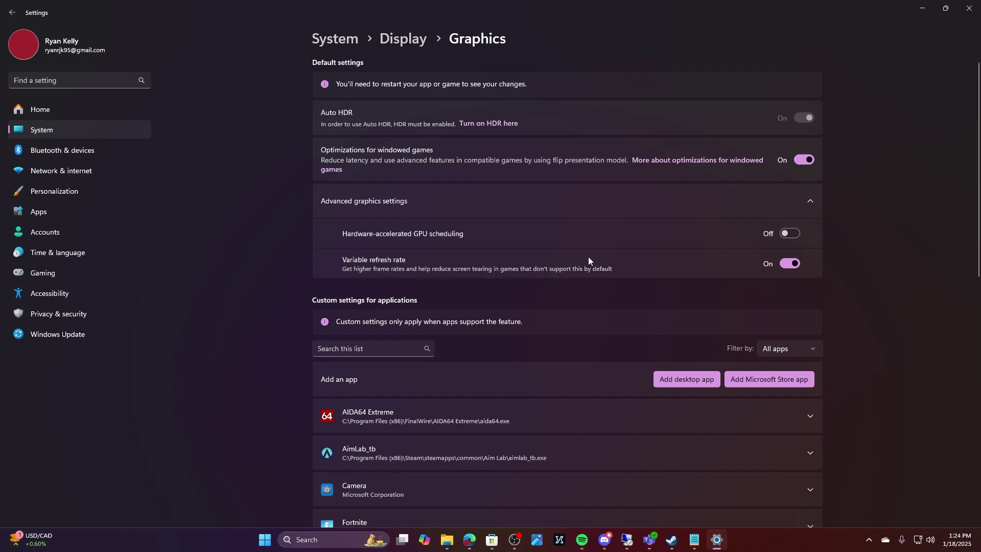
Filter the custom application settings list by "marvel" and expand the Marvel Rivals entry.
click(368, 349)
scroll(298, 295, down, 2)
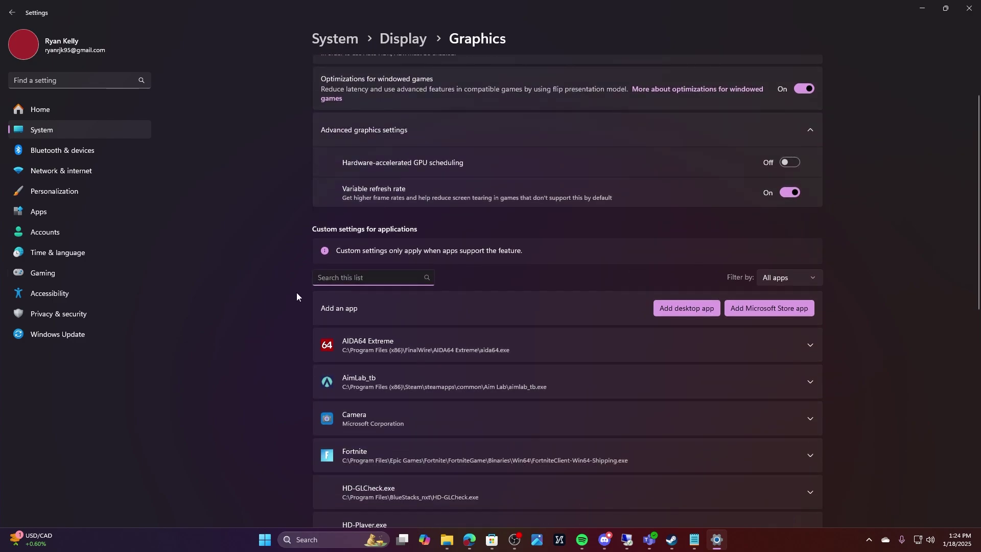
text(marvel)
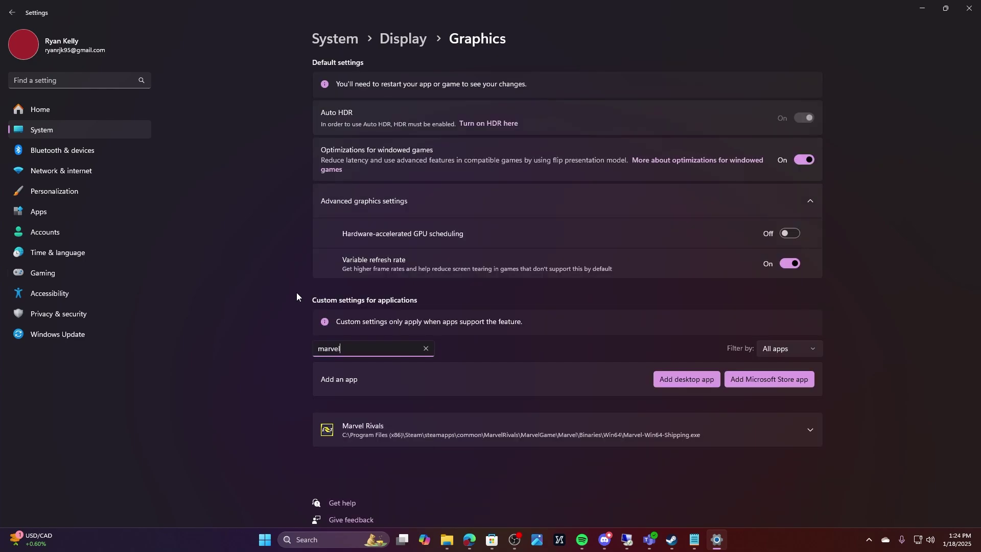
double_click(360, 346)
click(414, 427)
scroll(614, 432, down, 3)
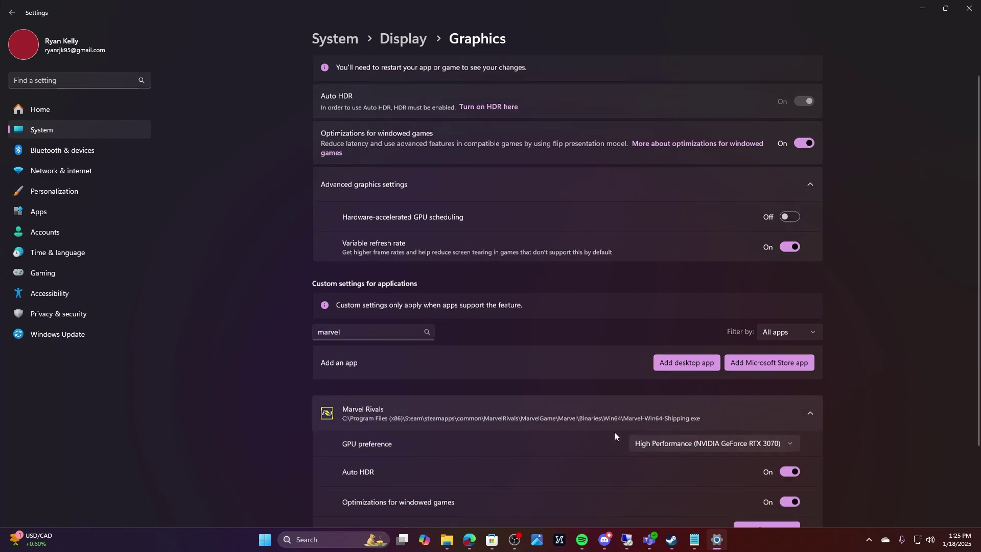
Set the GPU preference for Marvel Rivals to High Performance (NVIDIA GeForce RTX 3070) and review the remaining graphics options.
click(693, 350)
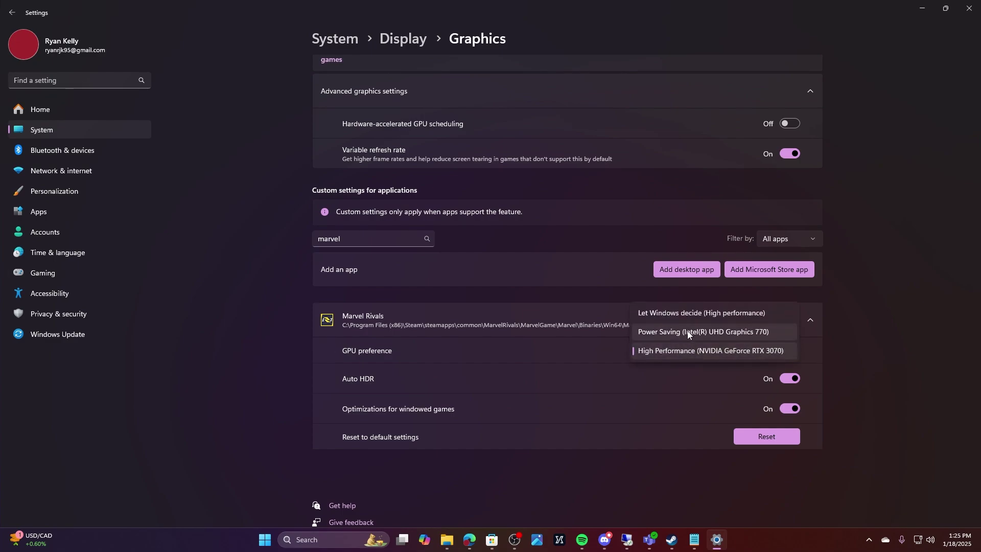
click(661, 350)
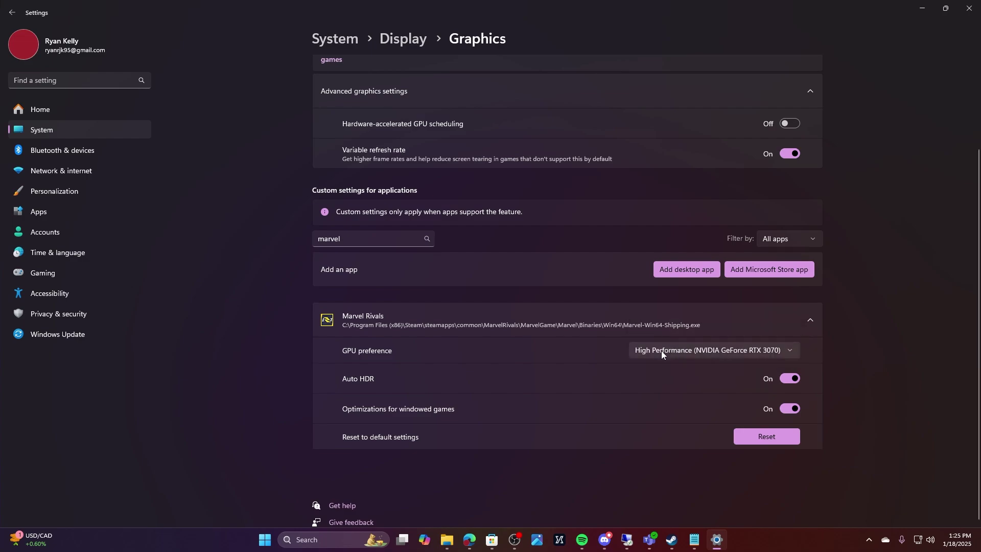
click(661, 351)
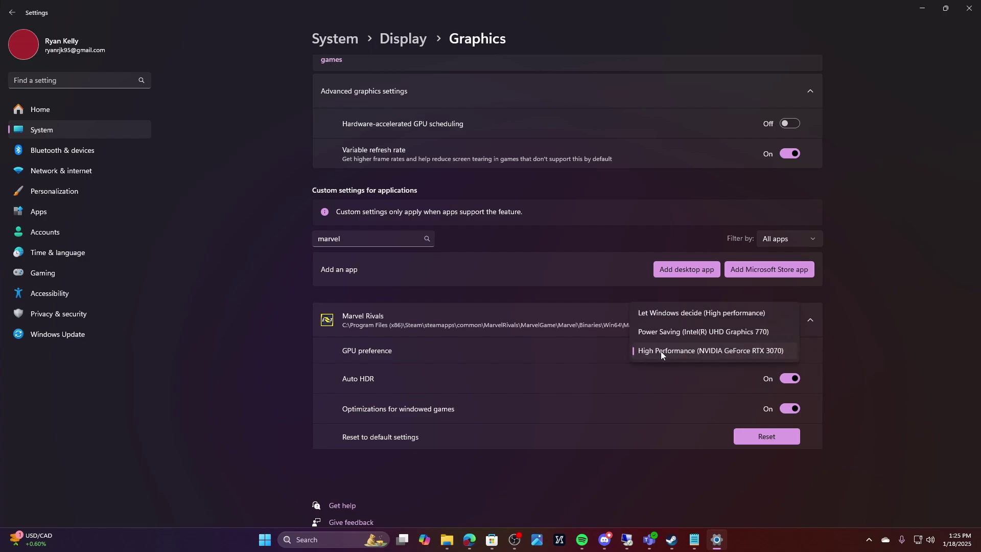
click(718, 350)
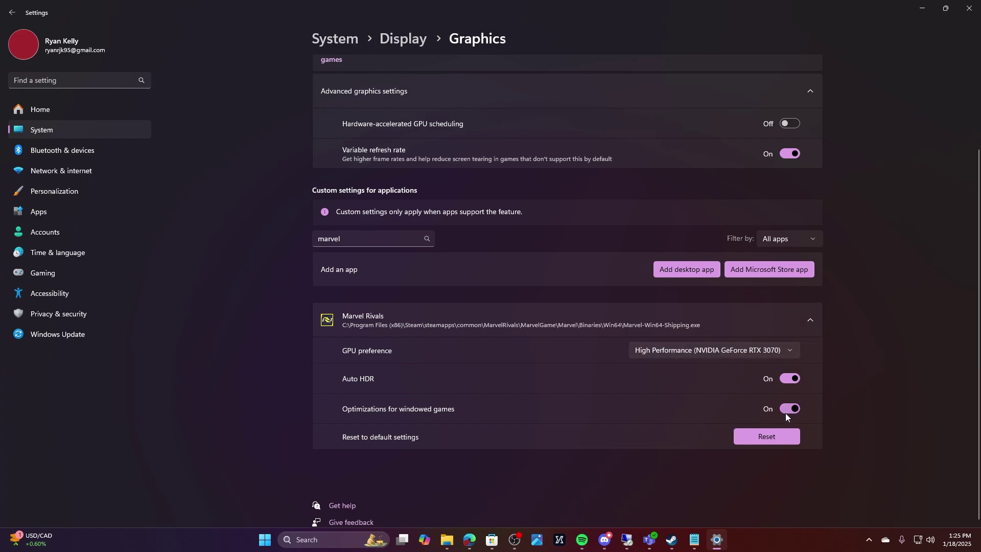
scroll(780, 156, up, 2)
scroll(777, 358, down, 1)
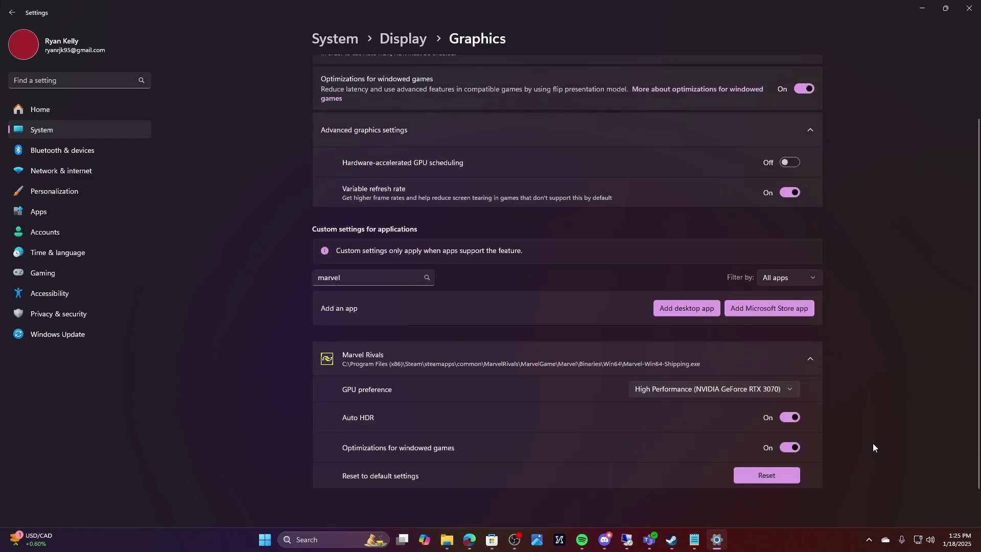
scroll(842, 313, up, 1)
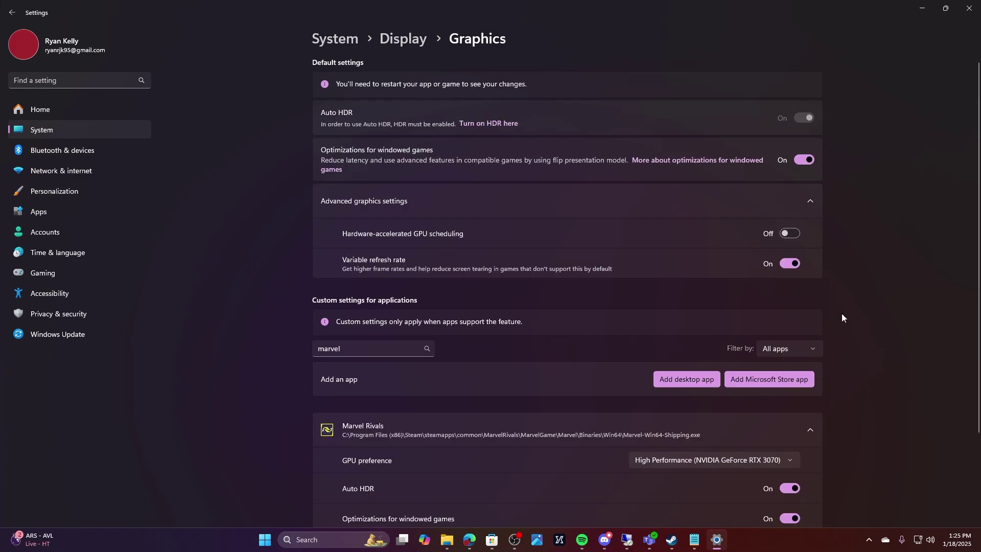